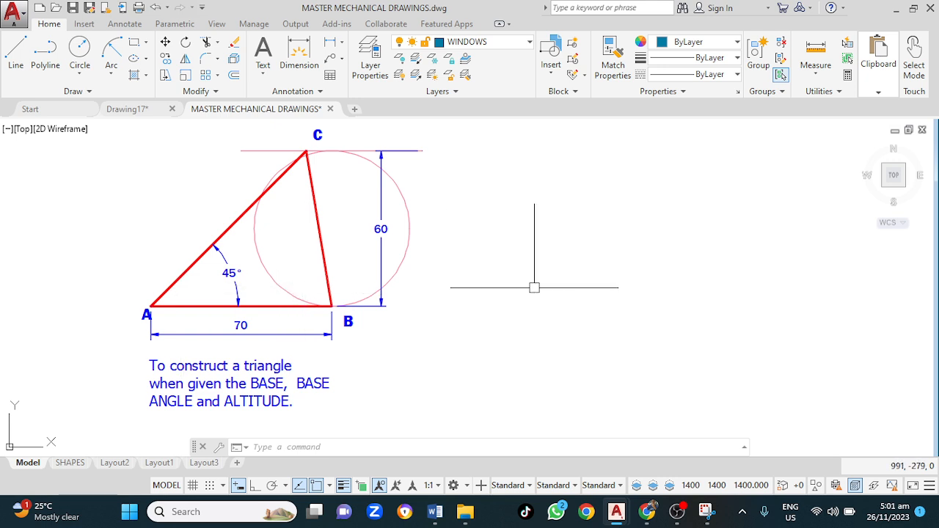
- On the CONST 2 layer, draw a 70-unit horizontal base line with Ortho on, beside the reference triangle
left_click(502, 46)
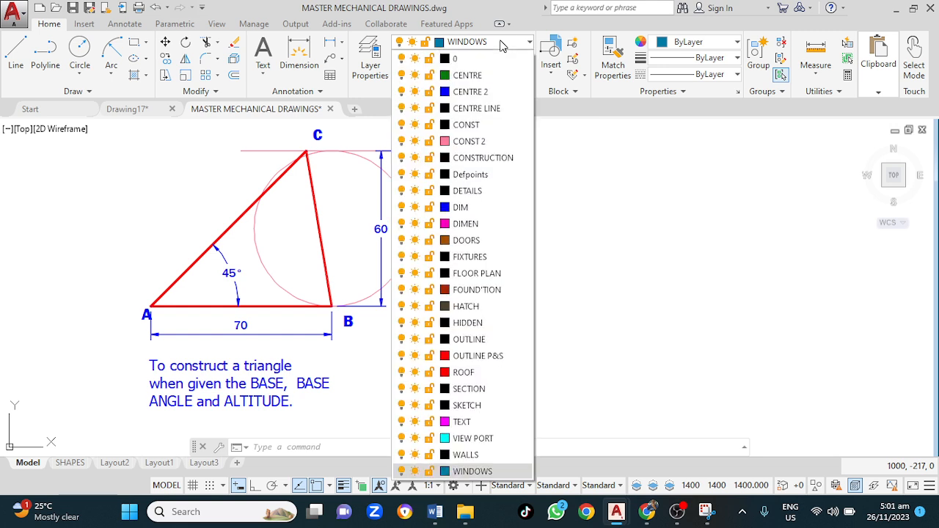
left_click(480, 142)
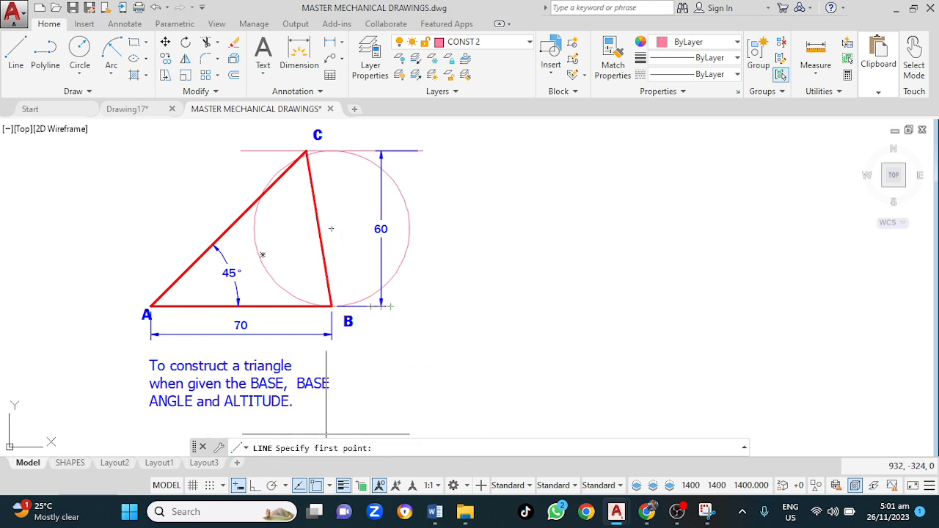
left_click(254, 489)
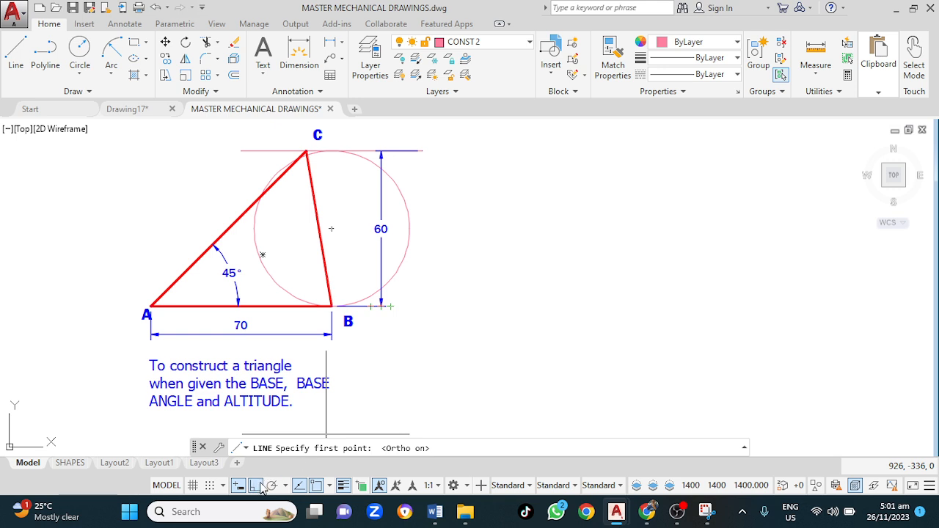
left_click(510, 297)
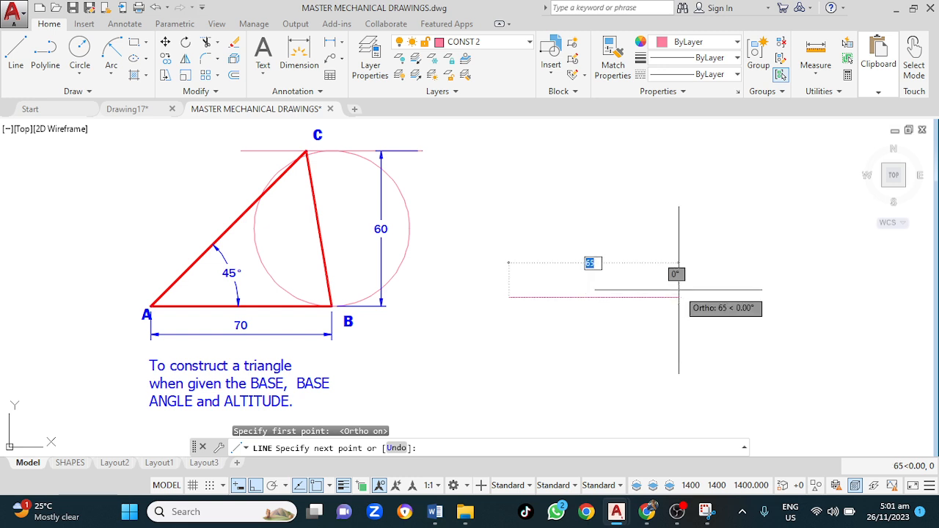
key("Return")
key("Return")
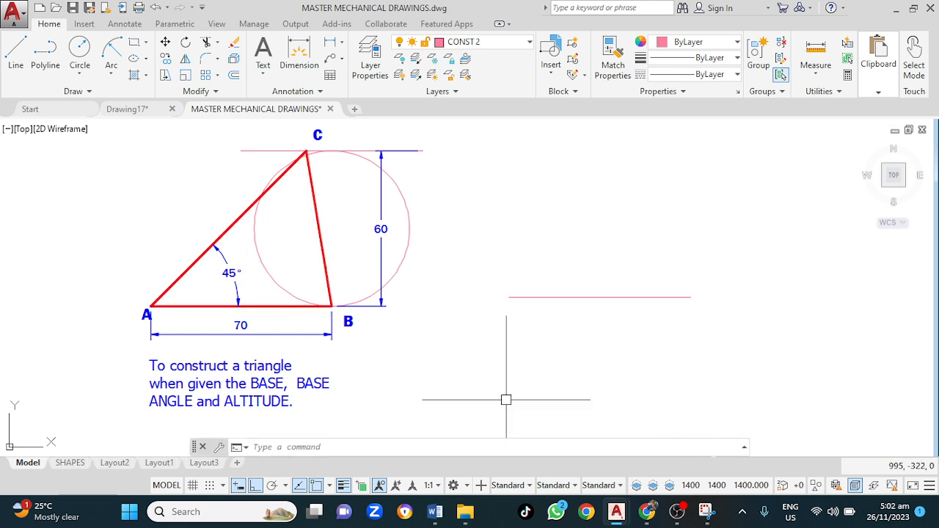
- Draw a construction line about 115 units long at 45° from the left endpoint of the new base line
key("Return")
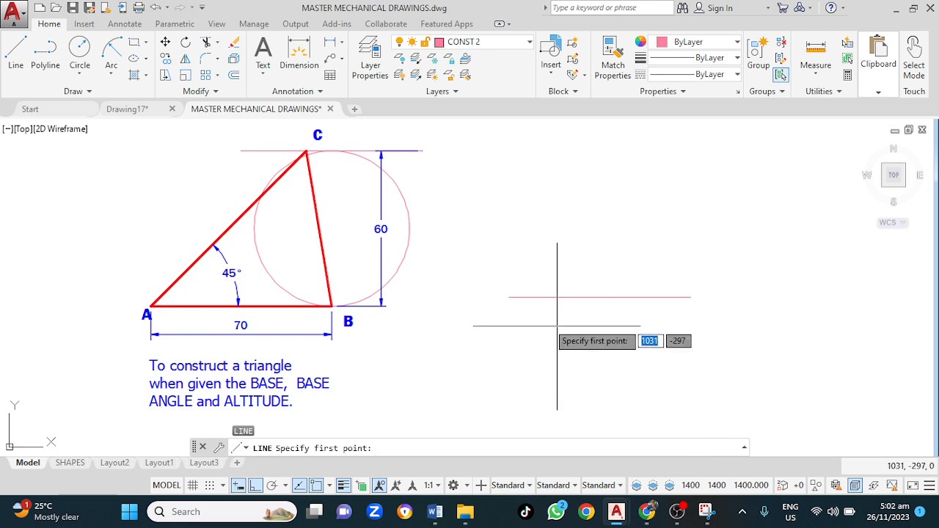
left_click(509, 297)
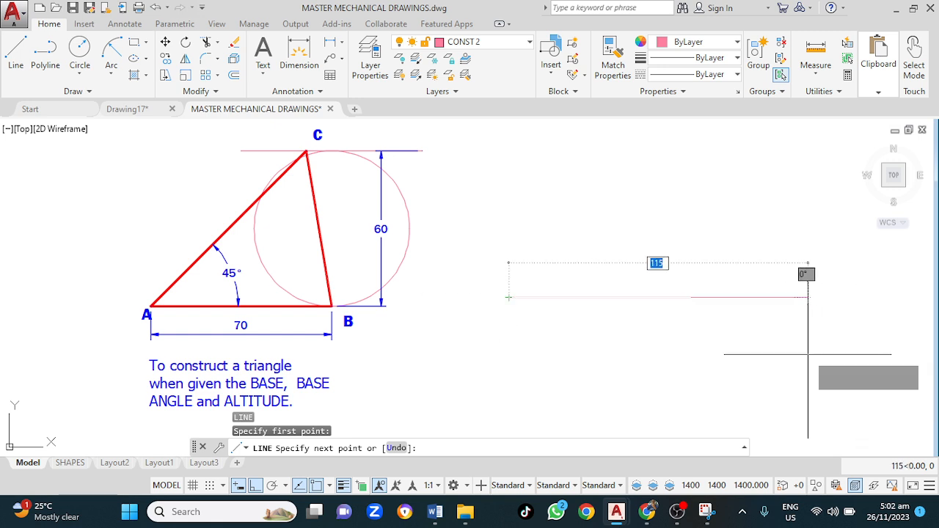
key("Tab")
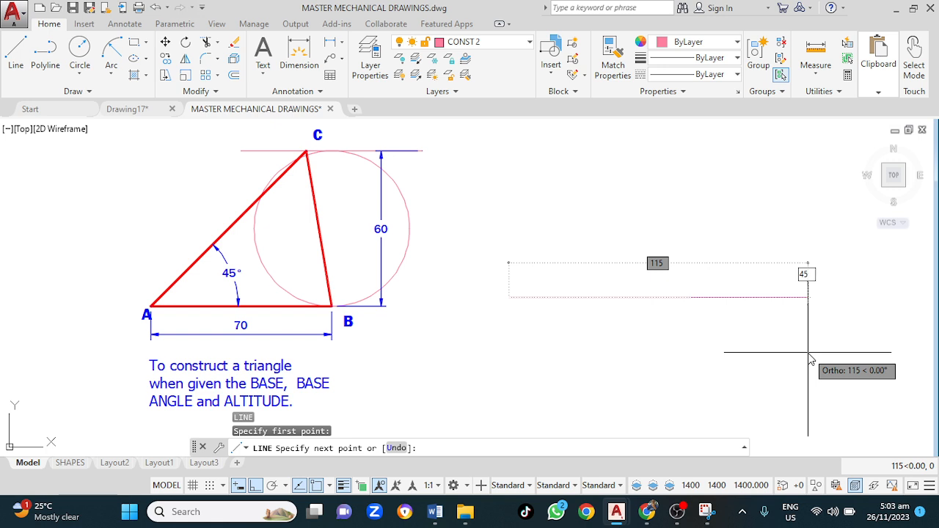
type("45")
key("Return")
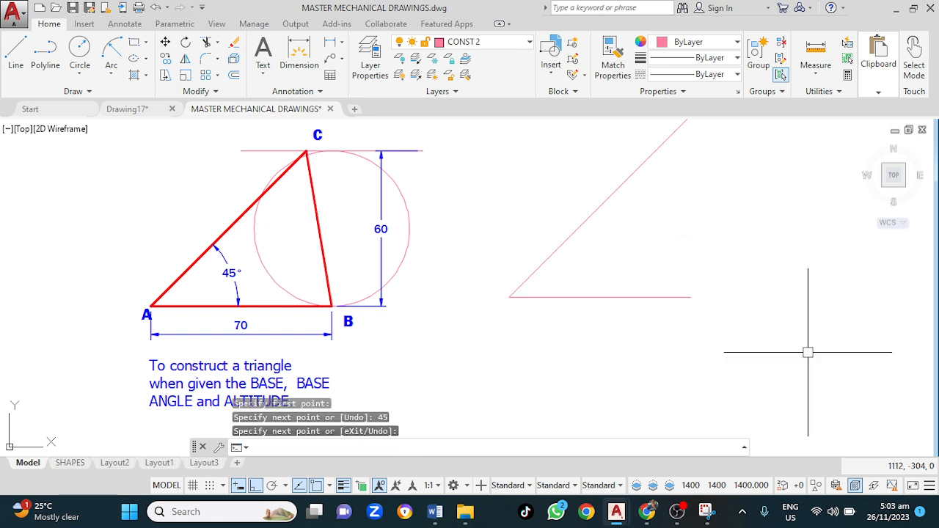
key("Escape")
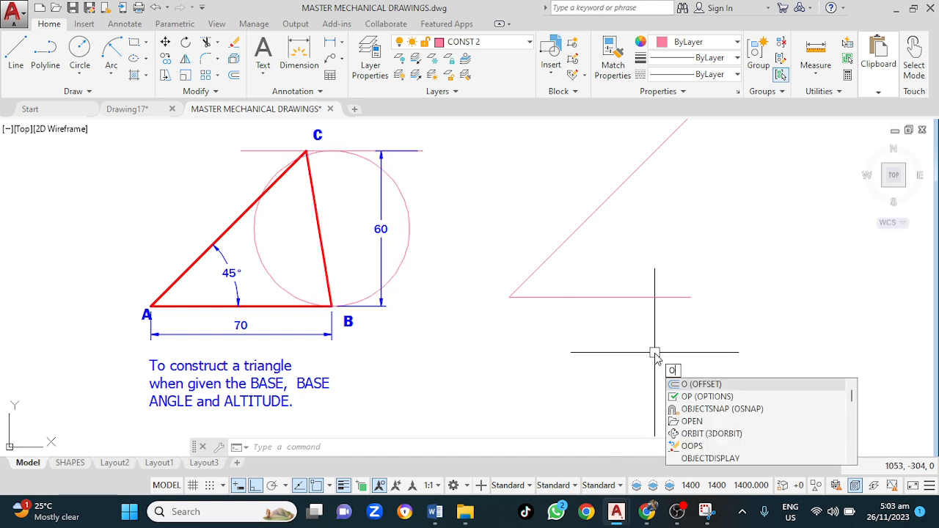
- Offset the horizontal base line 60 units upward to mark the altitude
key("Return")
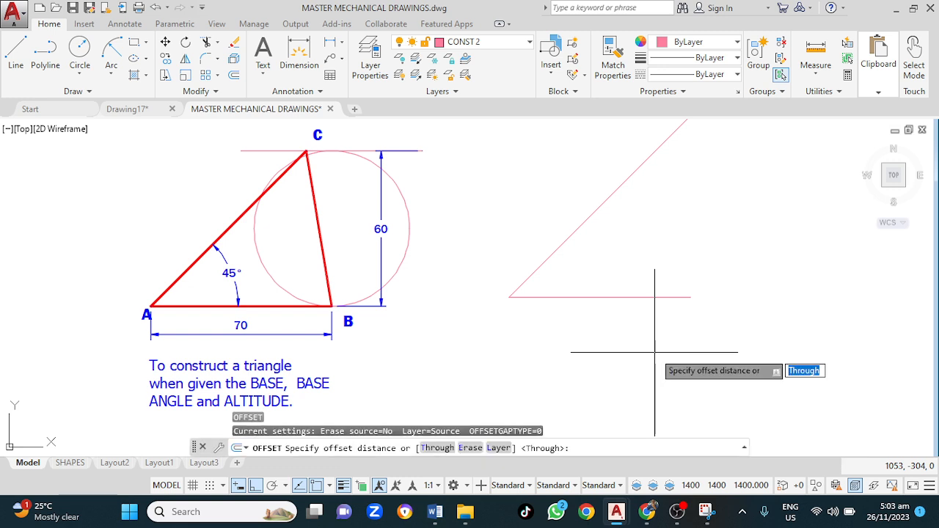
key("Return")
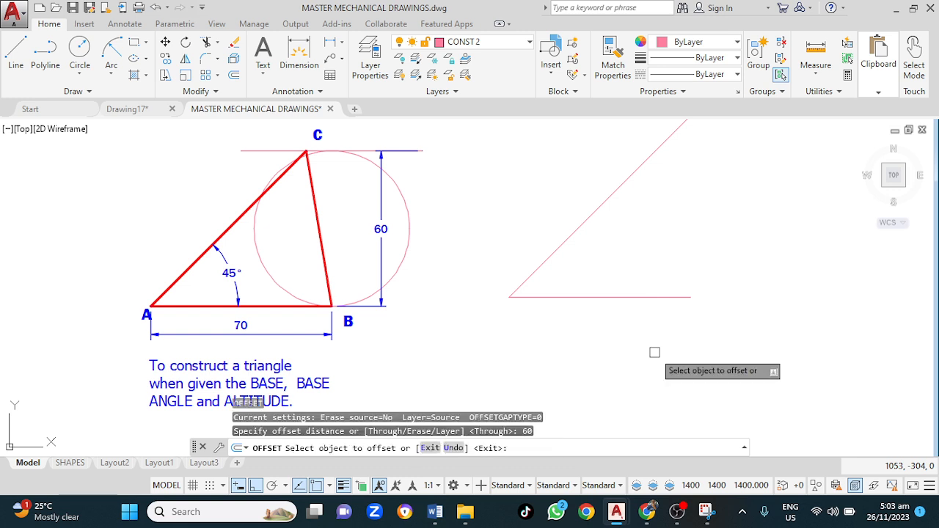
left_click(675, 296)
left_click(694, 213)
key("Escape")
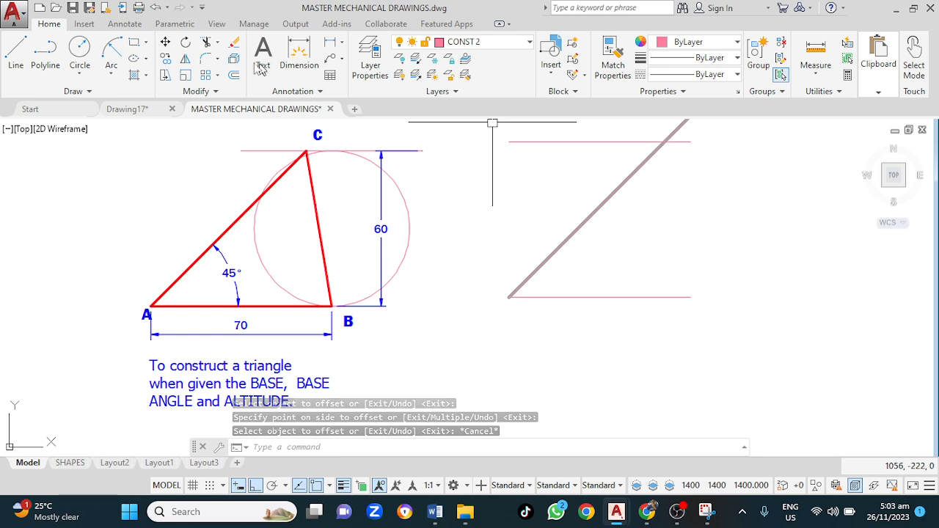
- On the OUTLINE P&S layer, trace the triangle as a closed polyline through the apex intersection and both base endpoints
left_click(496, 43)
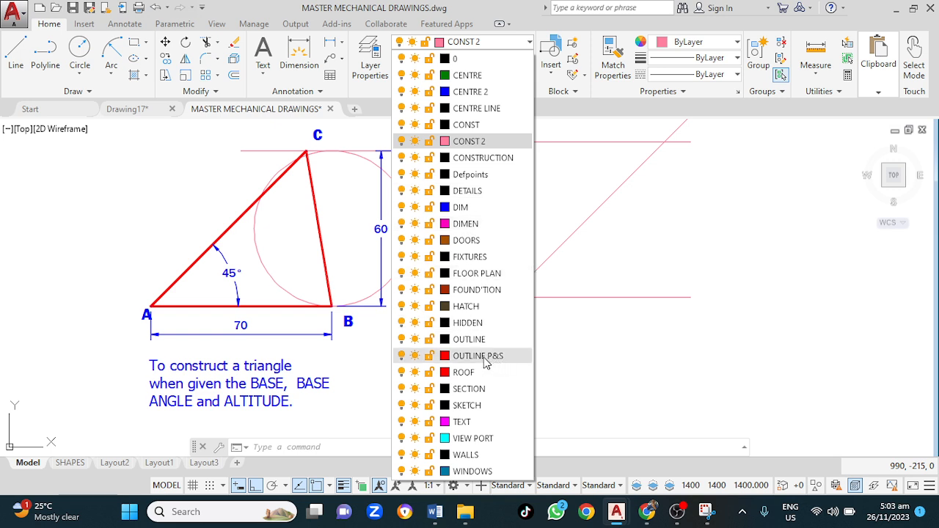
key("Escape")
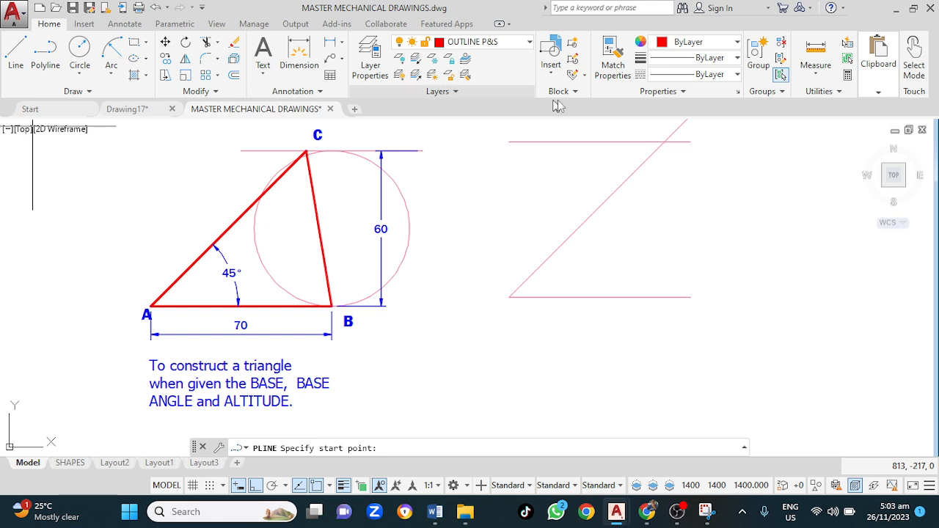
left_click(664, 141)
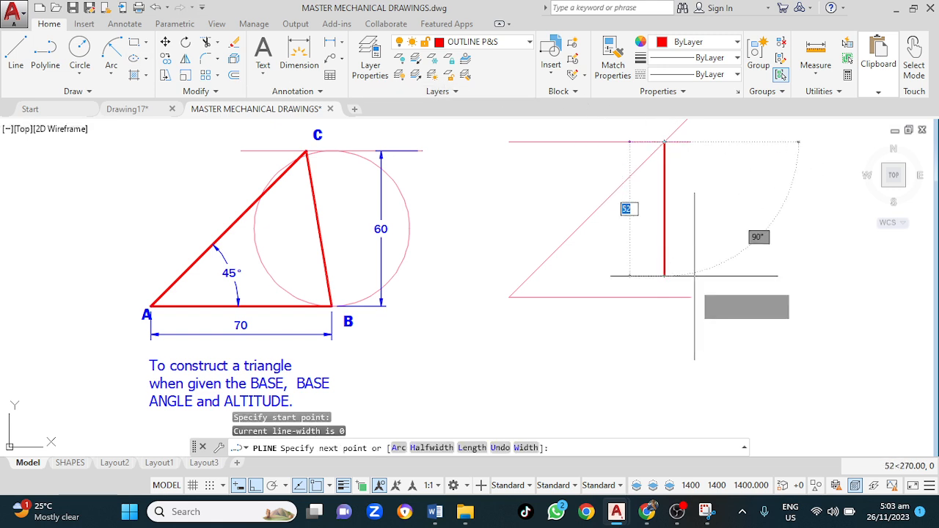
left_click(690, 295)
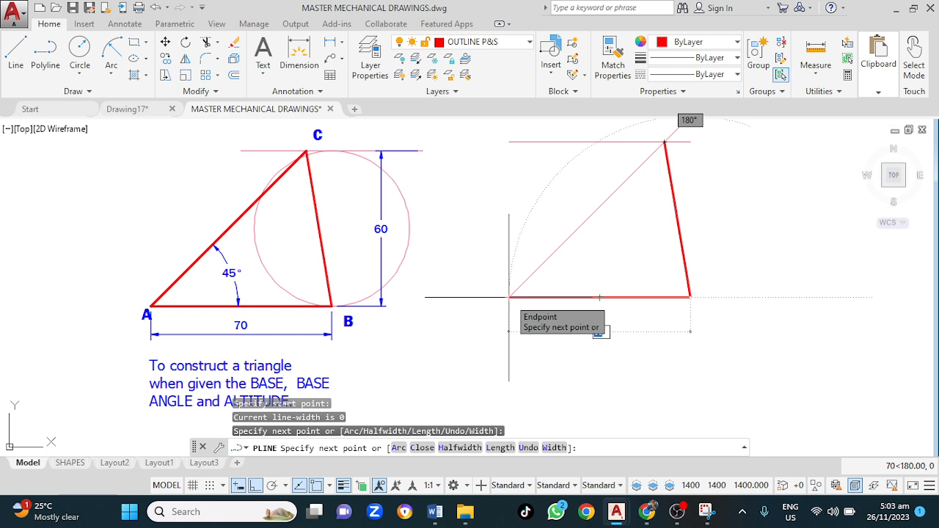
left_click(512, 298)
type("C")
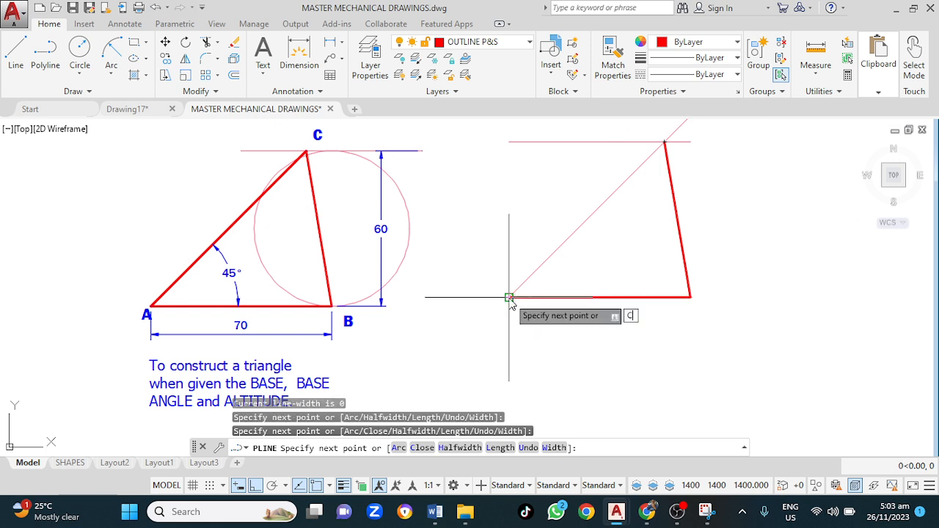
key("Return")
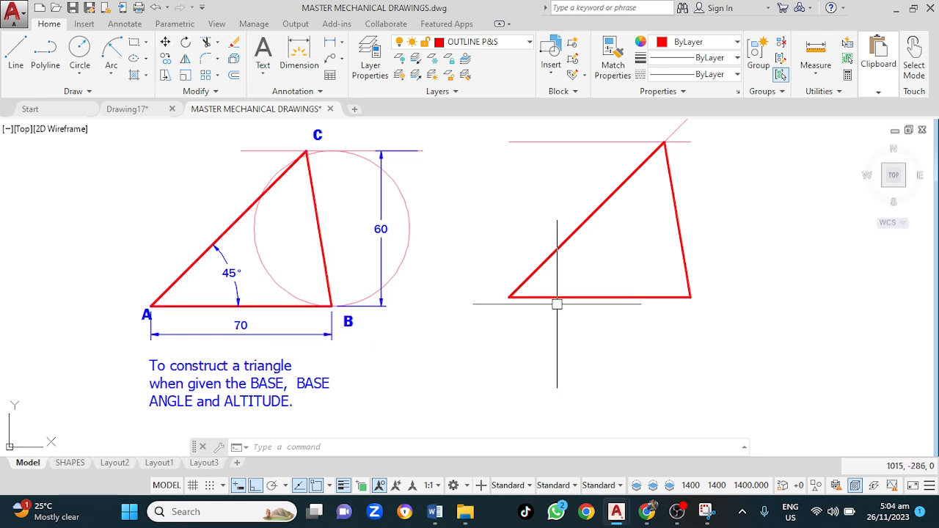
- On the TEXT layer, label the new triangle's vertices A, B and C with single-line text at 0° rotation
middle_click_drag(553, 303, 490, 310)
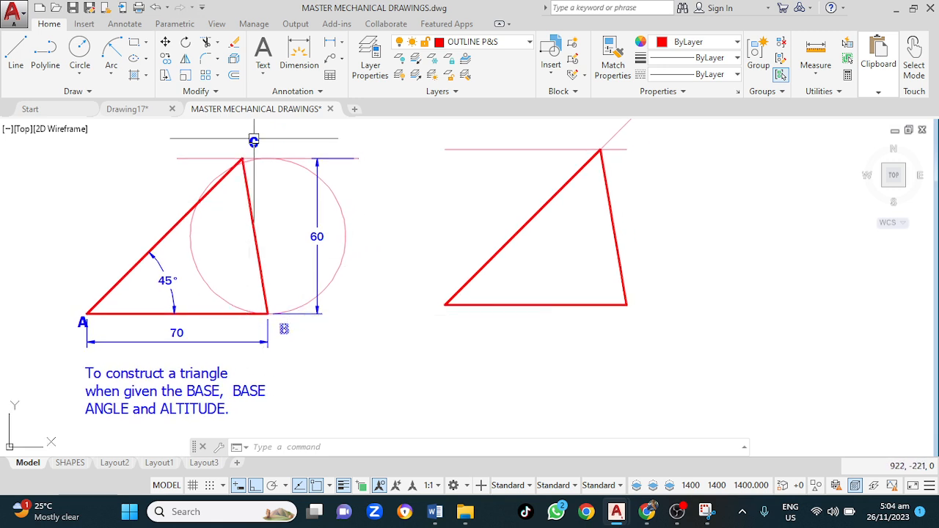
left_click(496, 46)
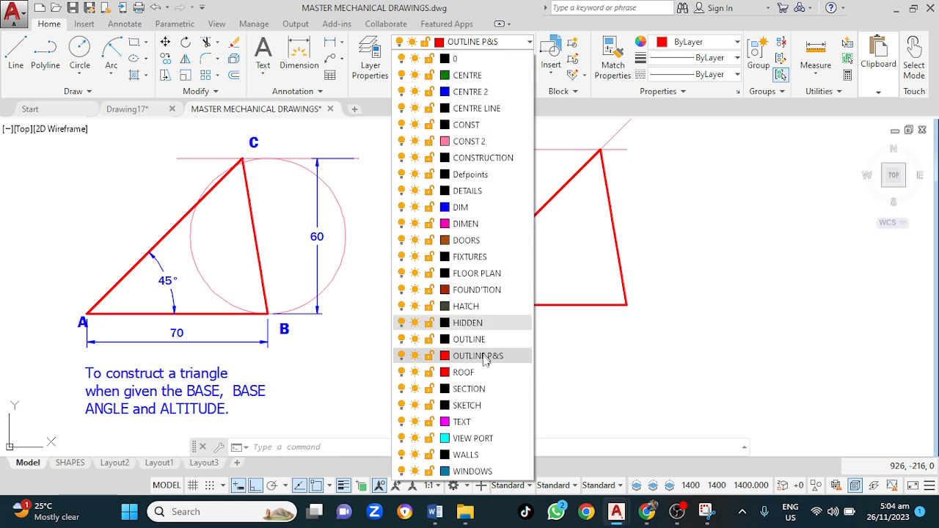
left_click(462, 422)
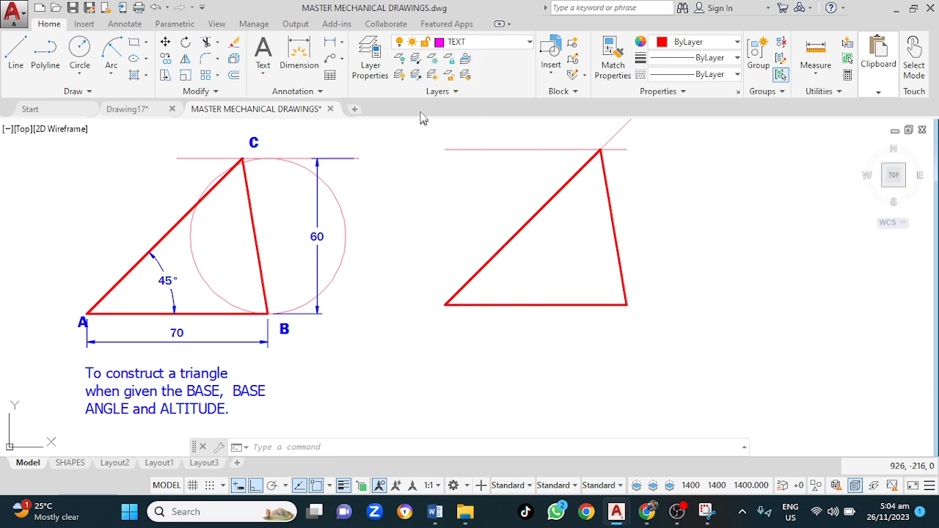
left_click(263, 75)
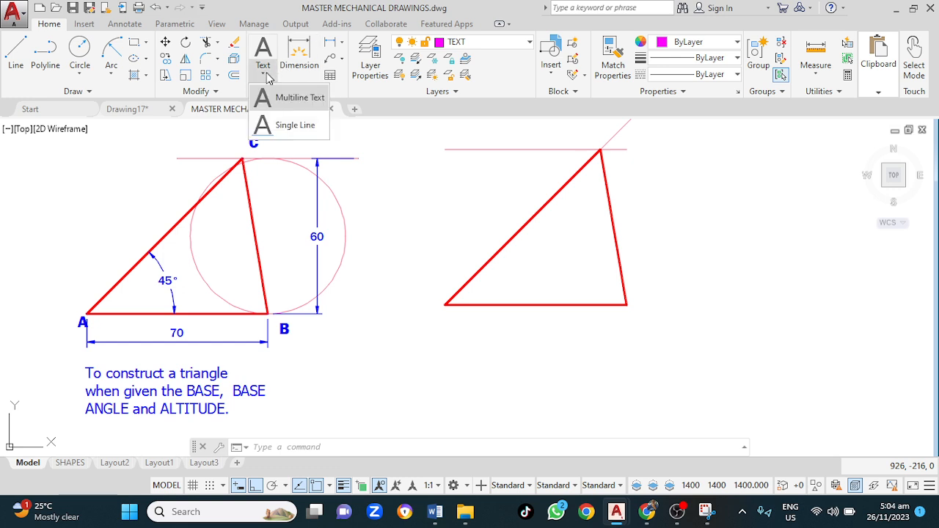
left_click(286, 127)
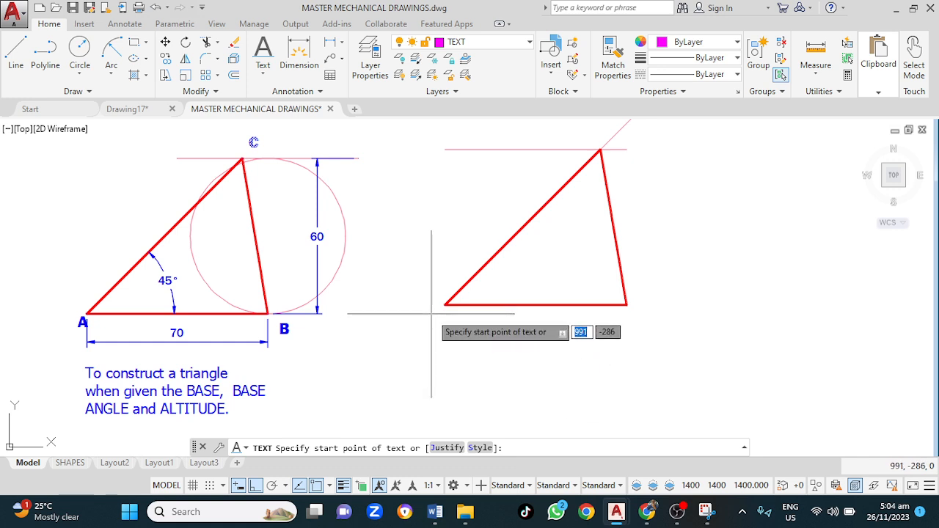
left_click(432, 314)
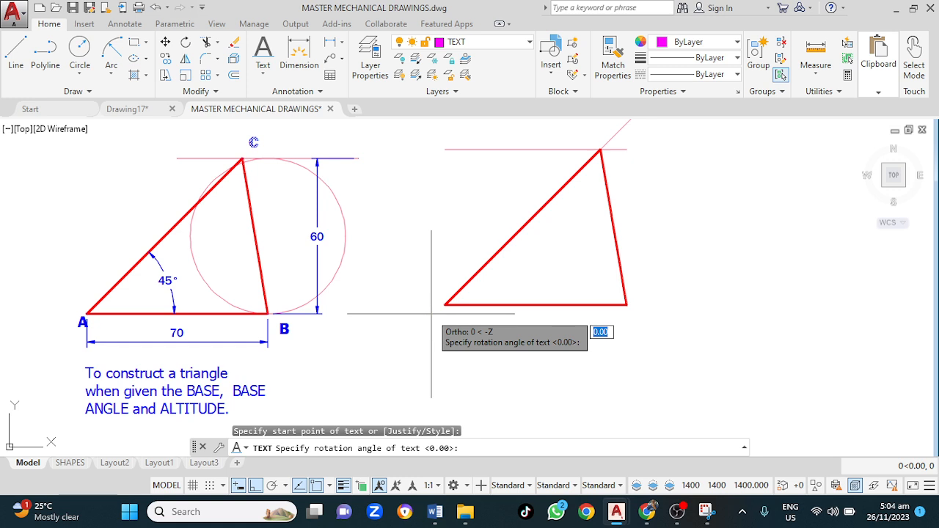
key("Return")
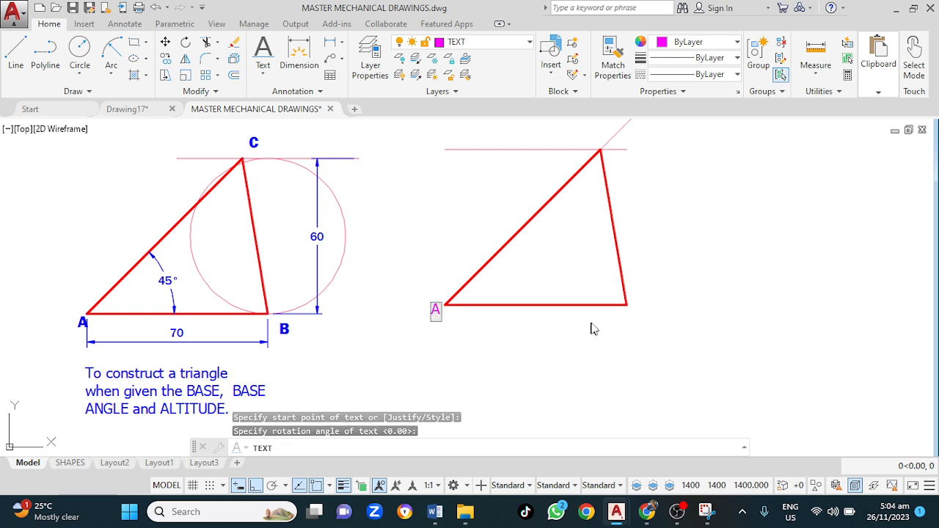
left_click(638, 321)
type("B")
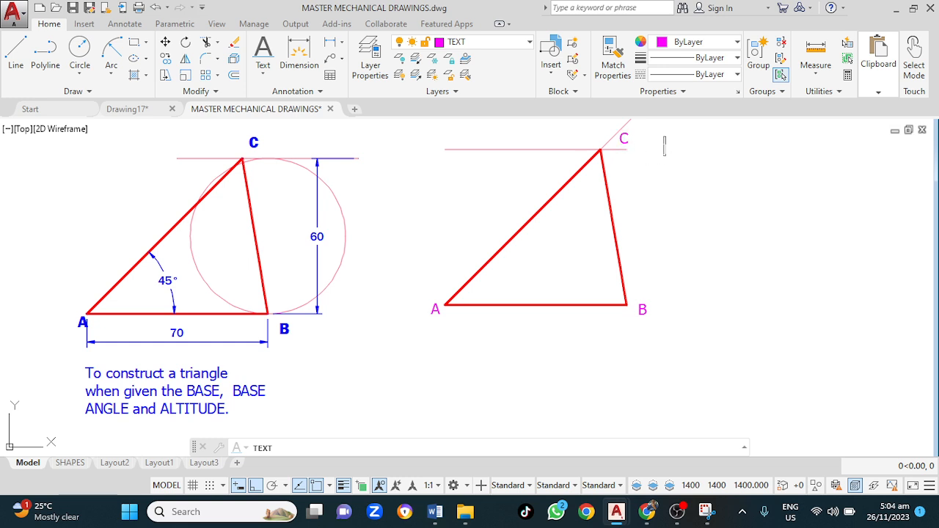
key("Return")
key("Return")
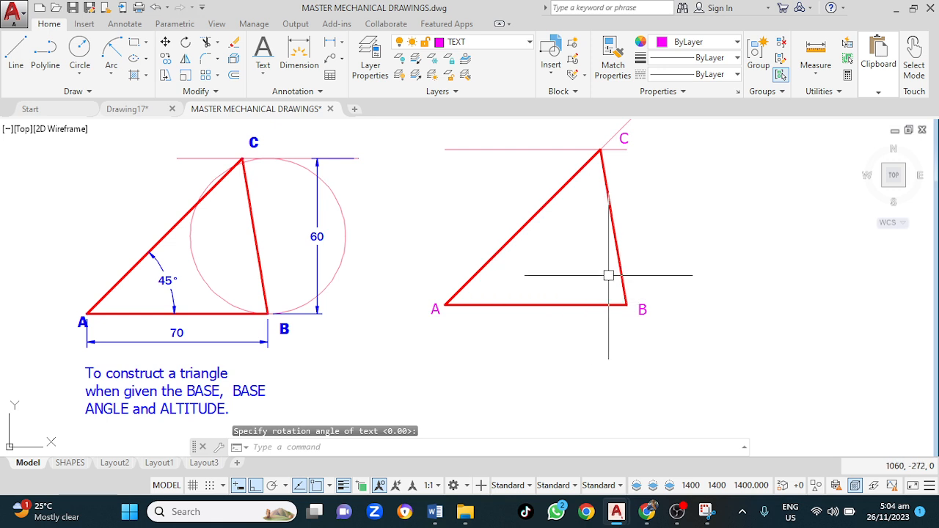
- On the DIM layer, add a linear dimension to base AB of the new triangle, placed below it
left_click(501, 42)
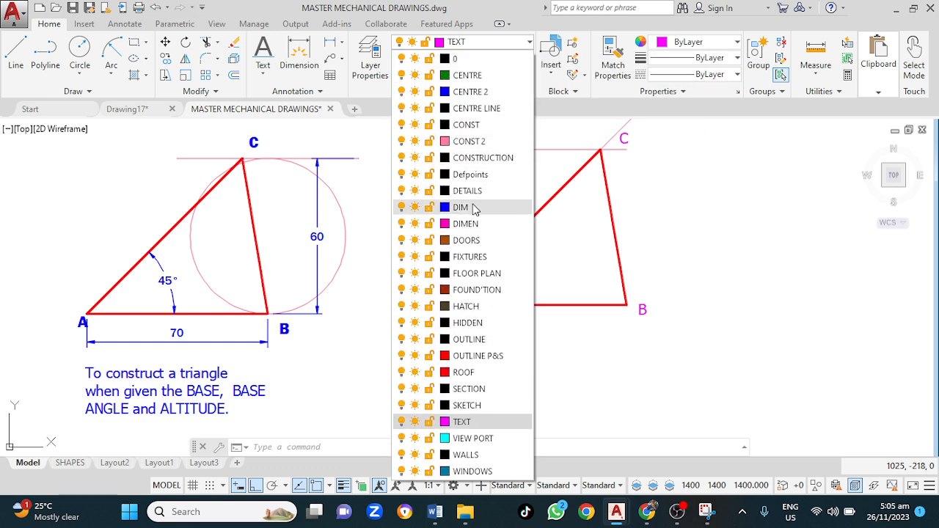
left_click(462, 208)
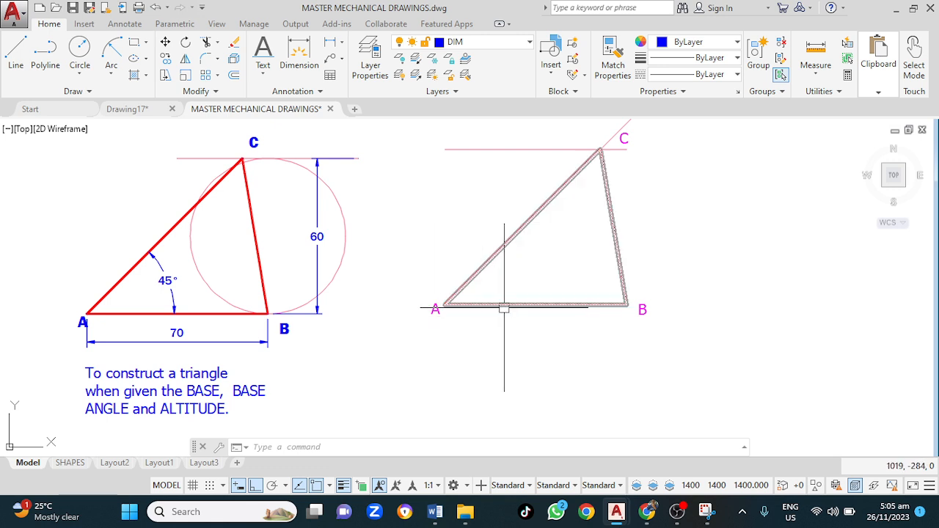
mouse_move(516, 309)
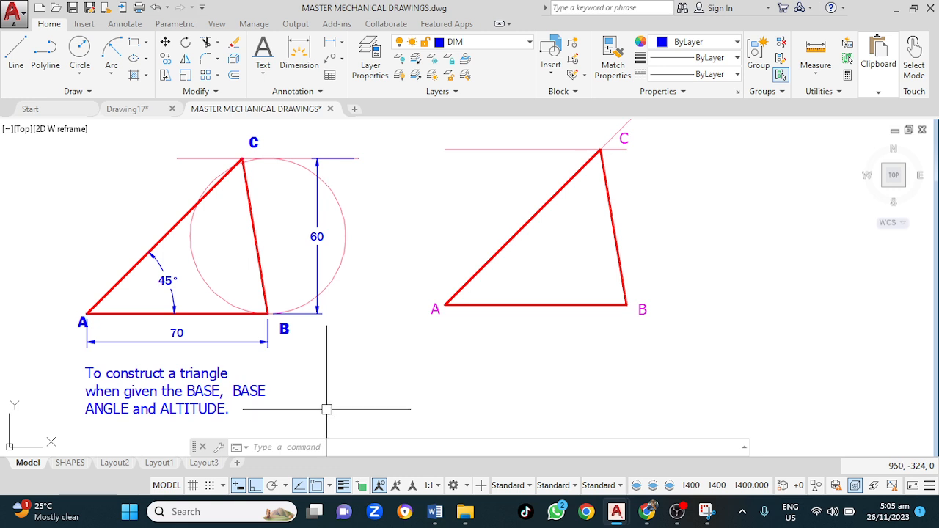
left_click(331, 43)
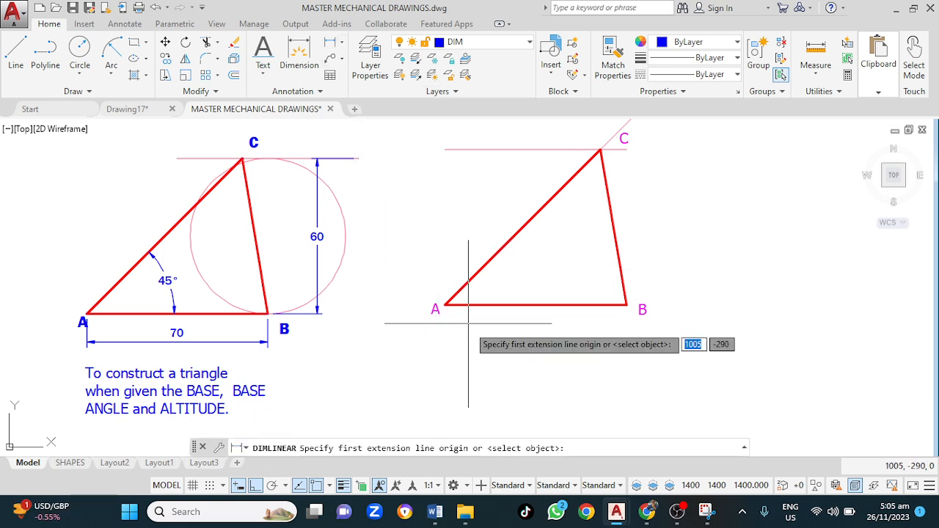
key("Return")
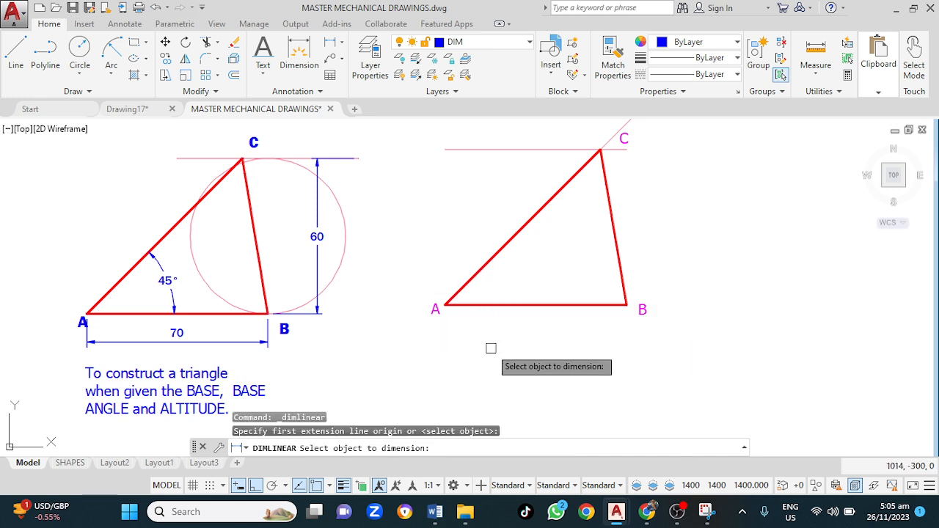
left_click(541, 305)
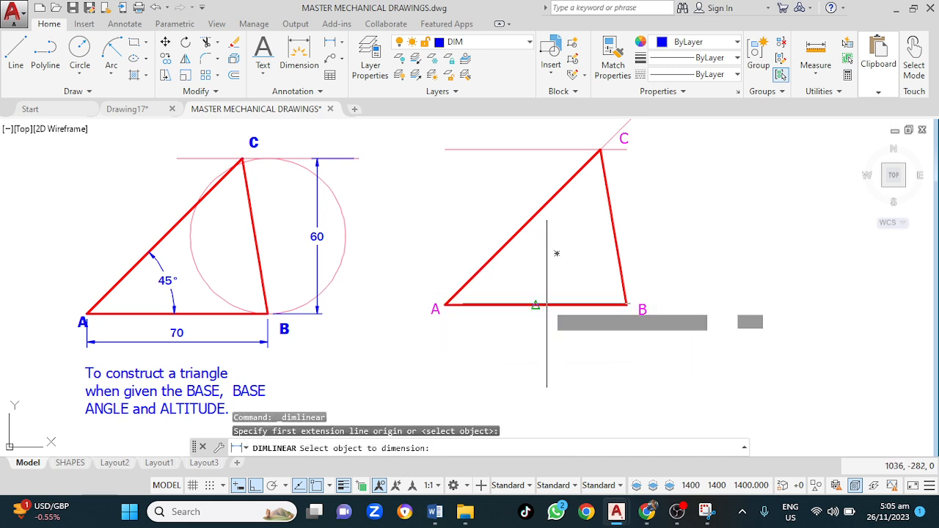
left_click(539, 345)
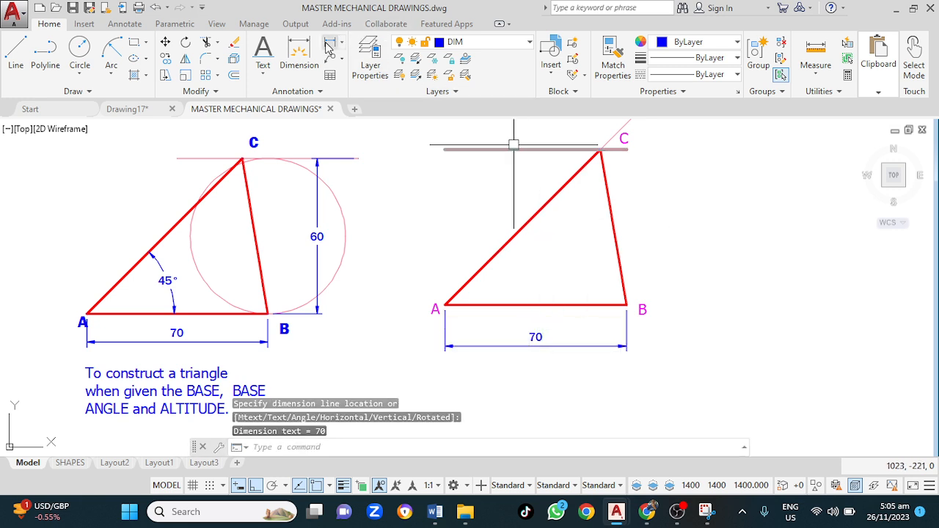
- Add a vertical linear dimension for the new triangle's altitude from apex C to vertex B, placed to the right of the triangle
key("Return")
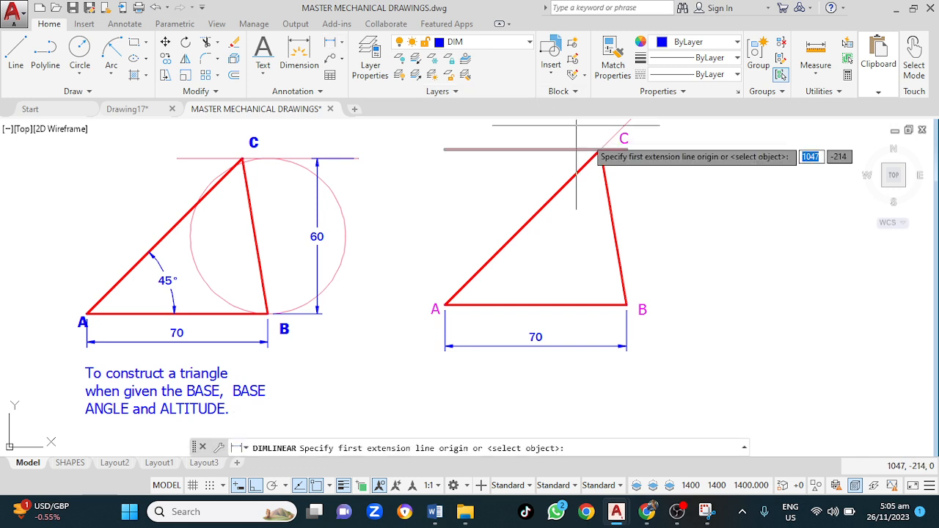
left_click(601, 148)
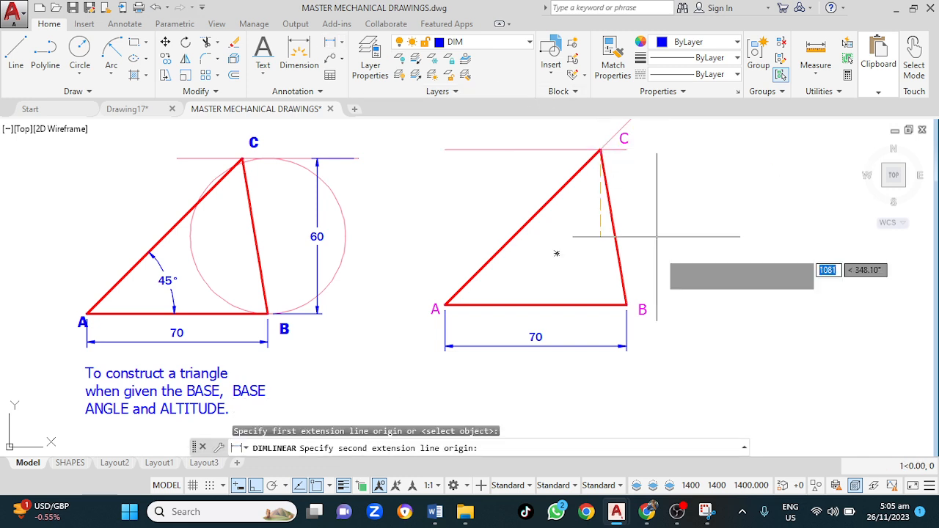
left_click(626, 304)
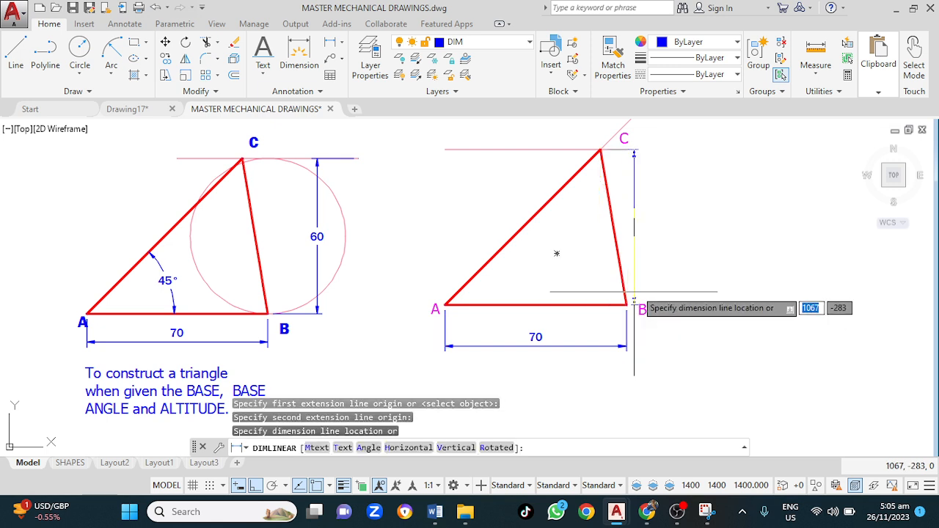
left_click(674, 258)
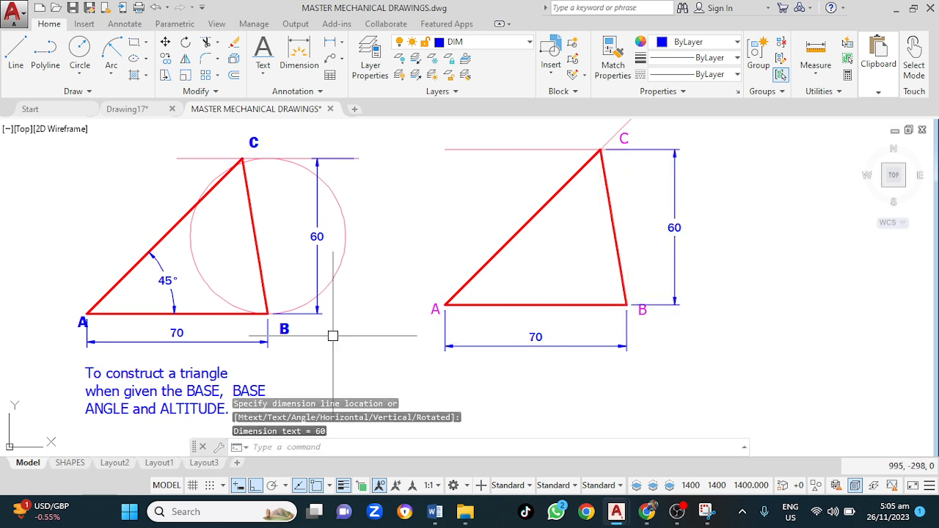
- Add an angular dimension between sides AC and AB of the new triangle, with its arc placed inside the triangle near A
left_click(342, 49)
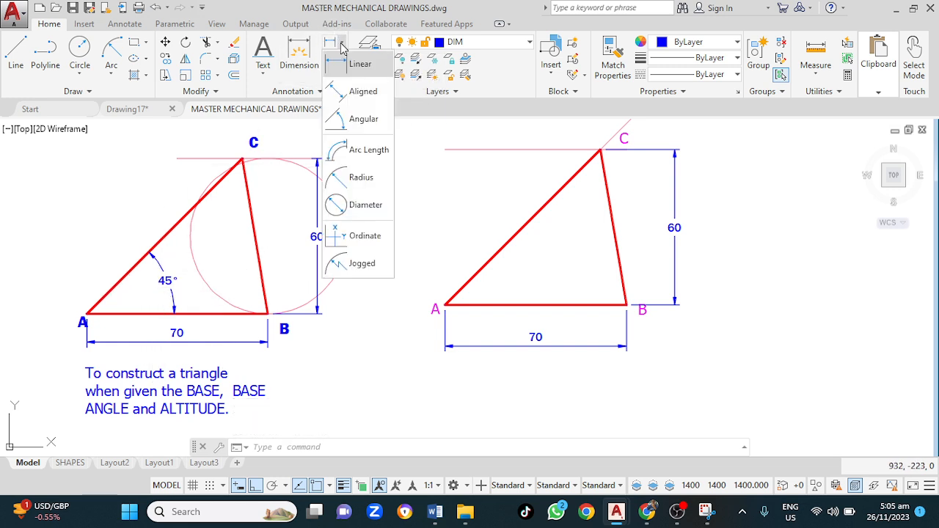
left_click(370, 123)
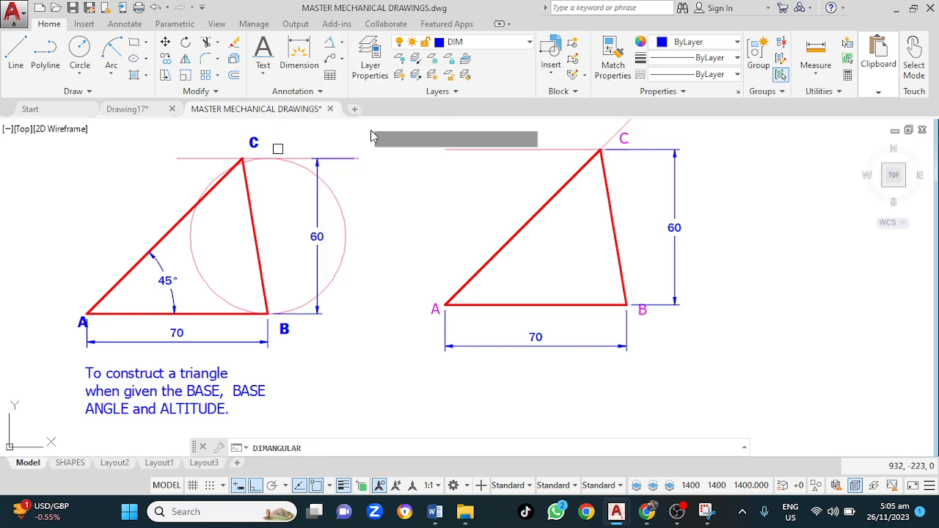
left_click(508, 242)
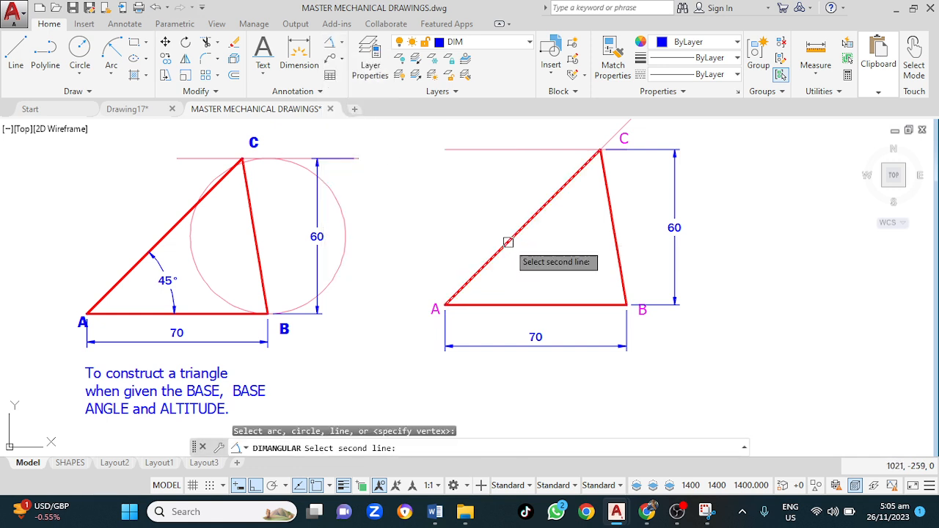
left_click(527, 304)
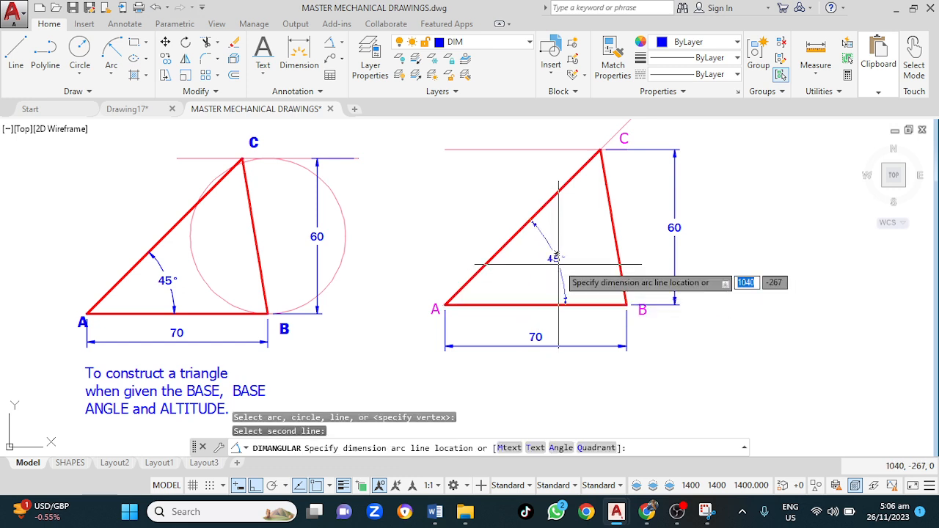
left_click(537, 259)
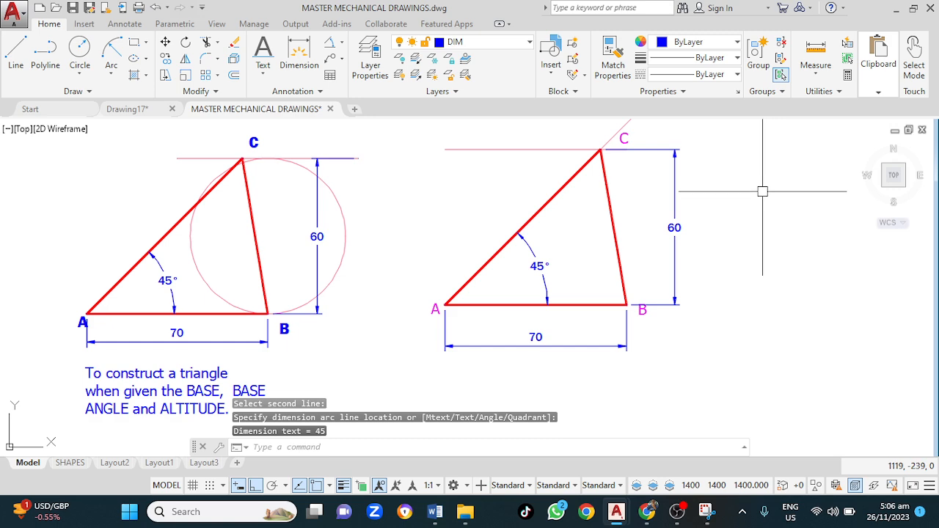
mouse_move(708, 254)
middle_mouse_down()
mouse_move(692, 257)
mouse_move(687, 237)
mouse_move(708, 237)
middle_mouse_up()
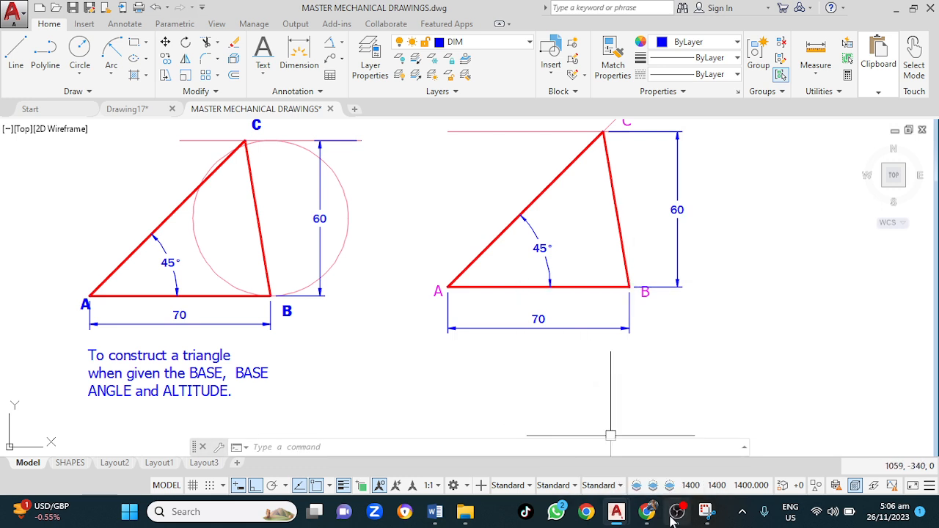
mouse_move(677, 516)
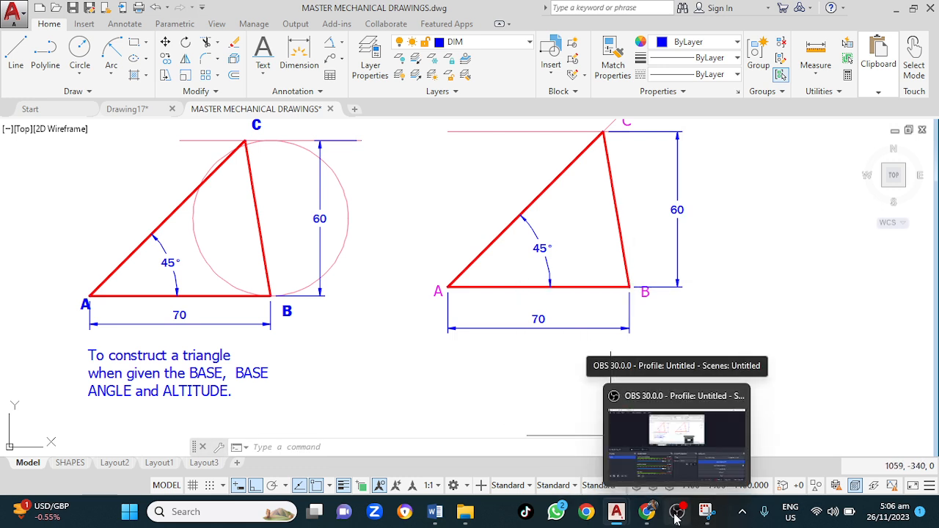